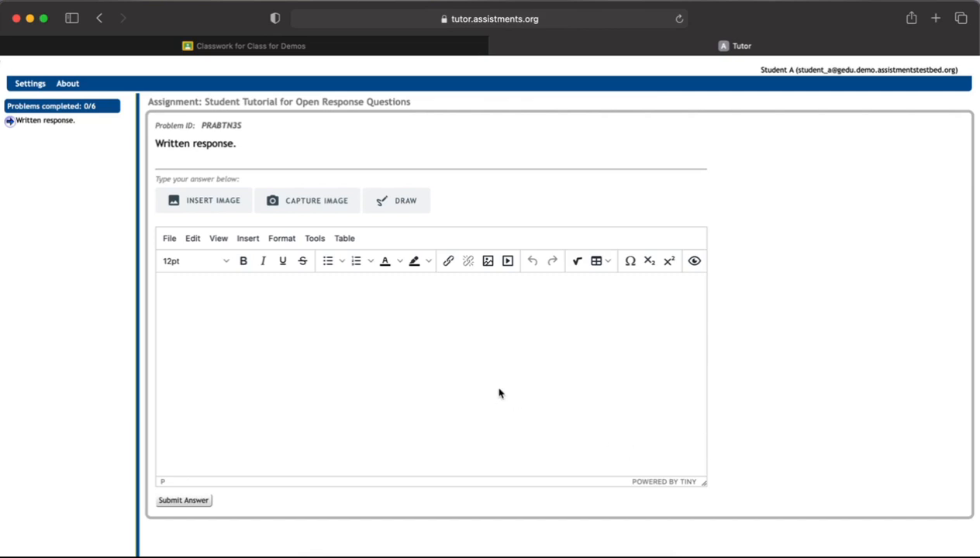
# Answer the written response problem with "Written response", submit it and advance to the next problem
pyautogui.write('Written response')
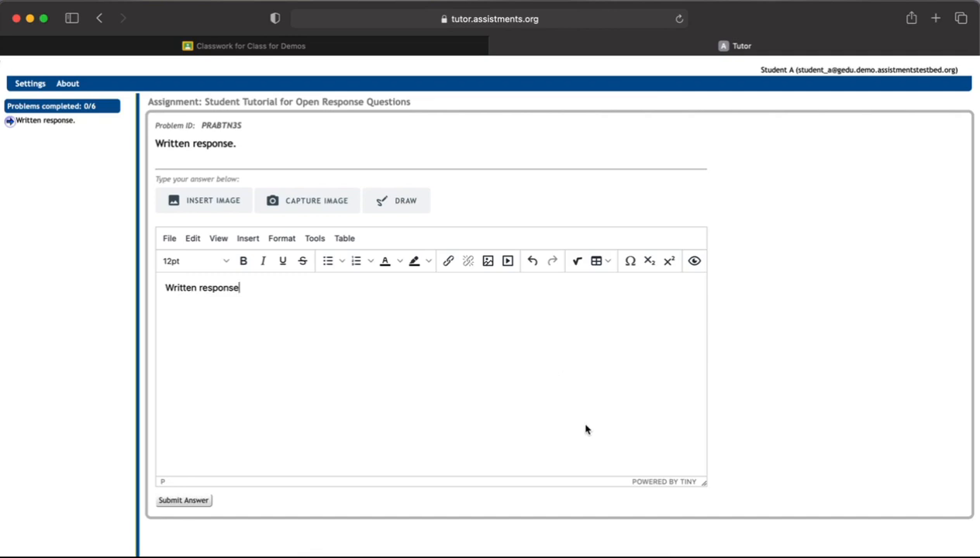
pyautogui.click(198, 500)
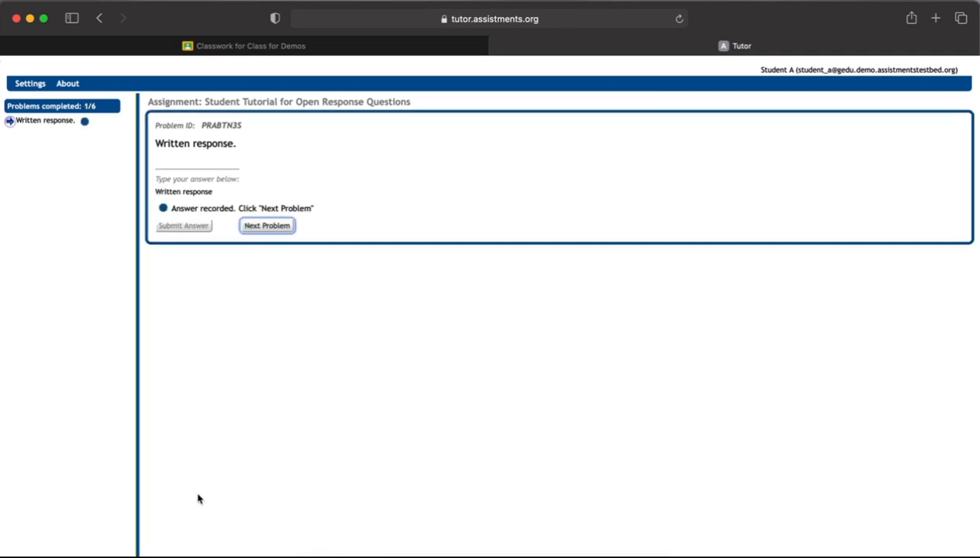
pyautogui.click(260, 226)
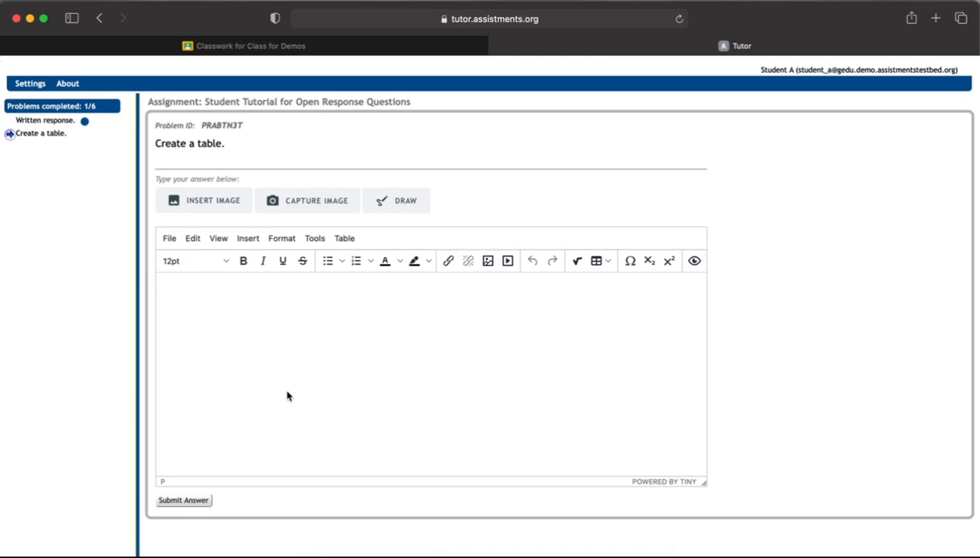
# Answer the table problem with a 2x6 table narrowed to about half the editor's width, submit it and advance to the next problem
pyautogui.click(598, 261)
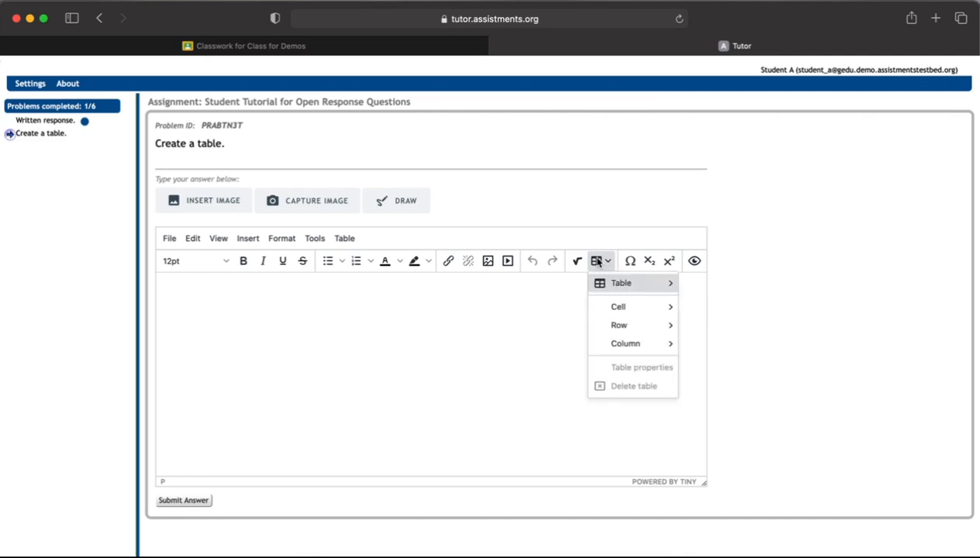
pyautogui.moveTo(643, 284)
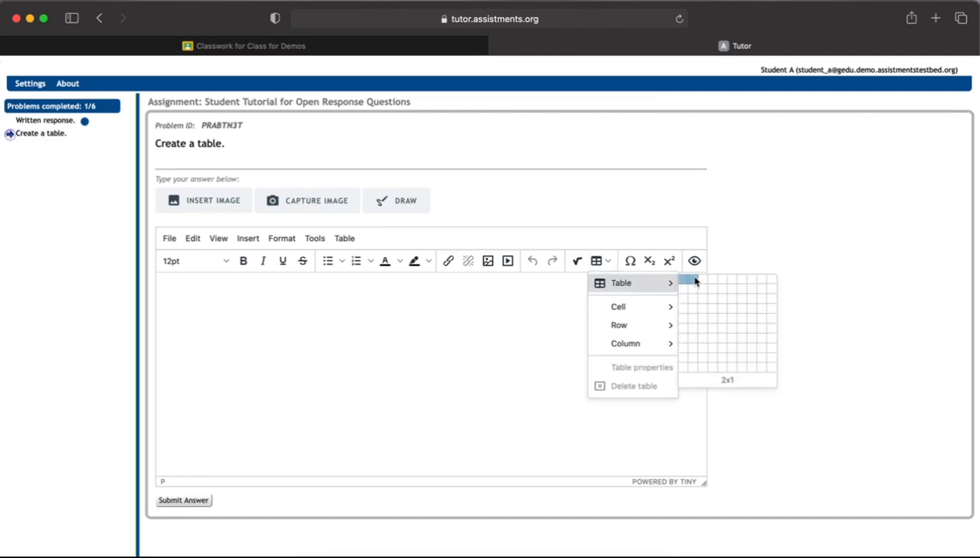
pyautogui.click(694, 328)
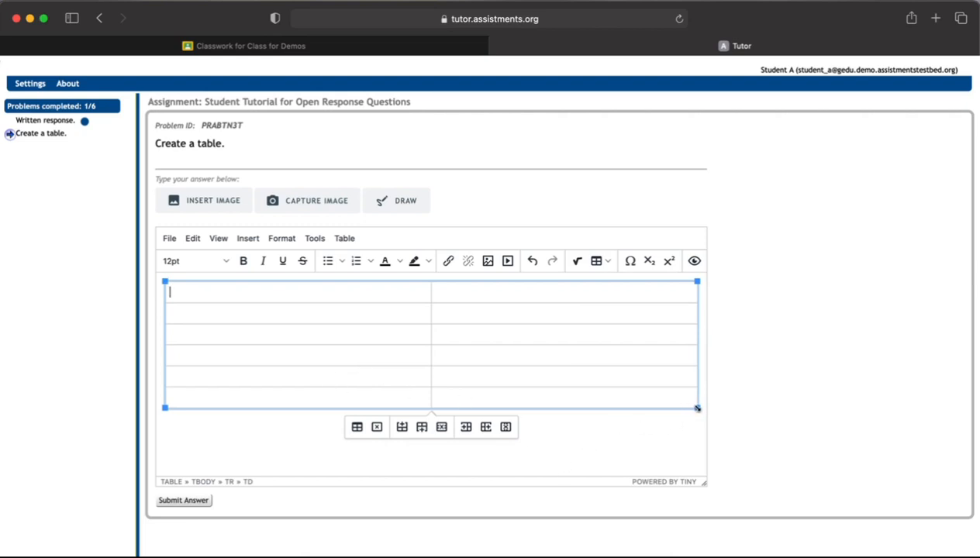
pyautogui.moveTo(698, 409); pyautogui.dragTo(439, 437)
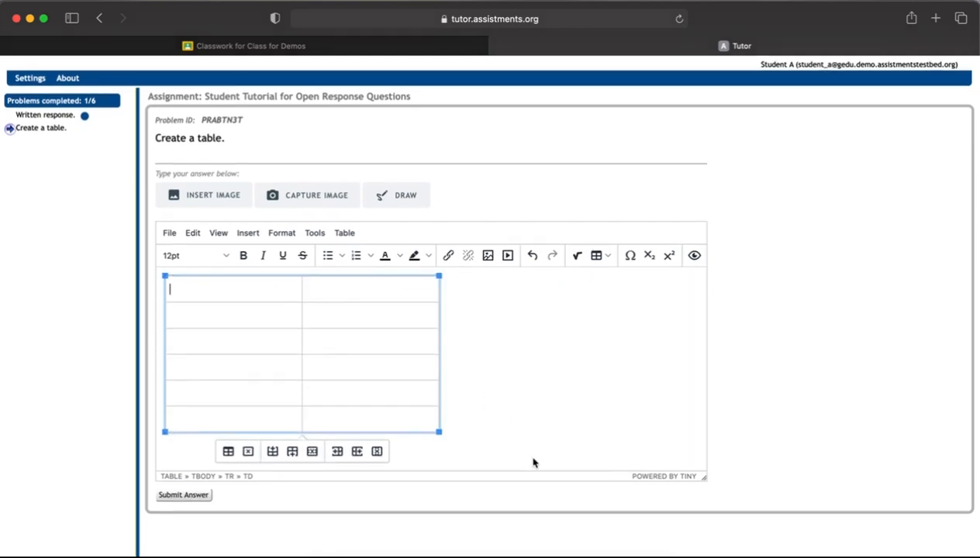
pyautogui.click(169, 504)
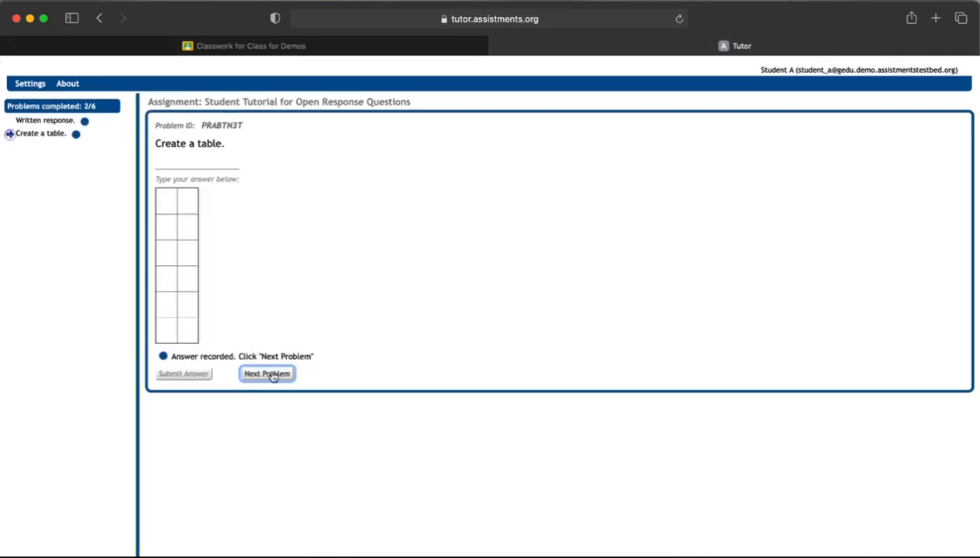
pyautogui.click(266, 374)
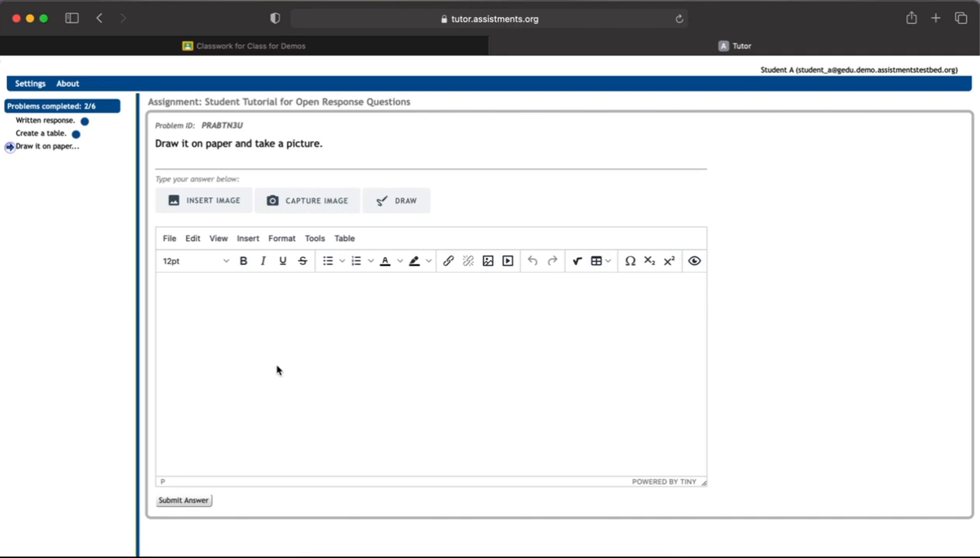
# Photograph the handwritten X/Y table with the camera, allowing camera access, and submit the inserted photo before advancing to the next problem
pyautogui.click(295, 204)
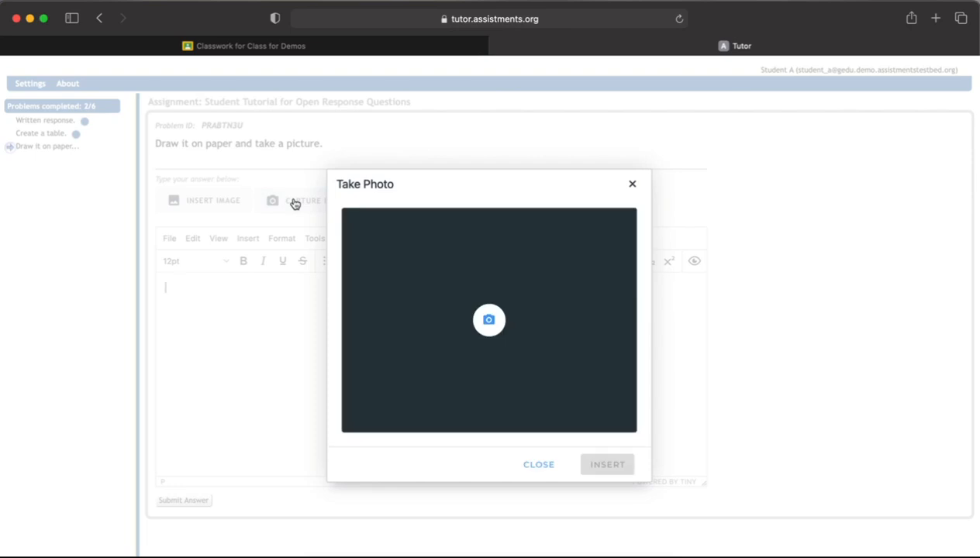
pyautogui.click(488, 320)
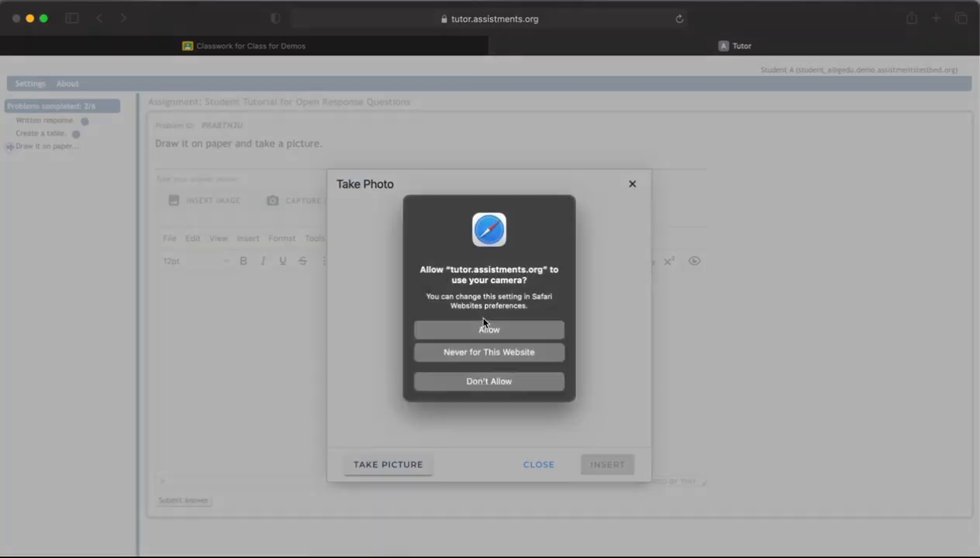
pyautogui.click(483, 334)
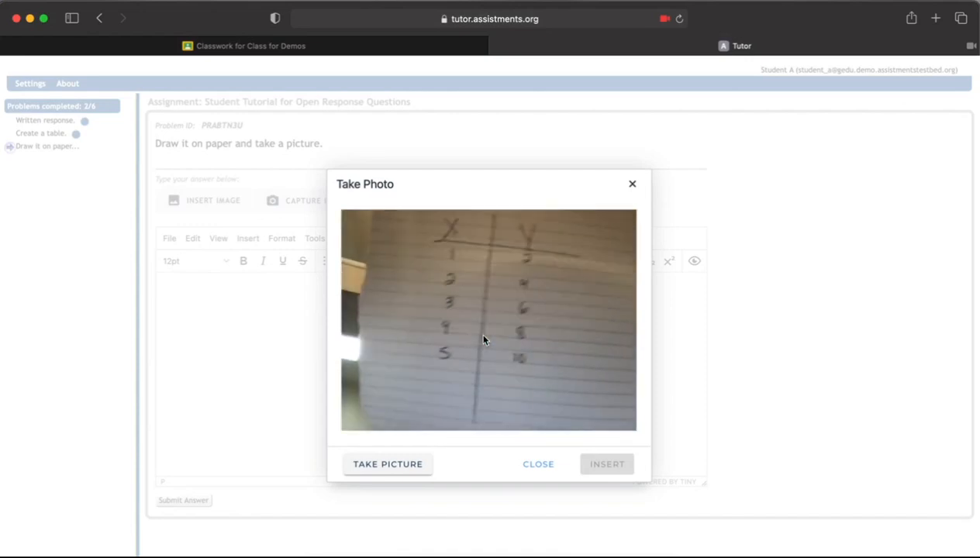
pyautogui.click(379, 466)
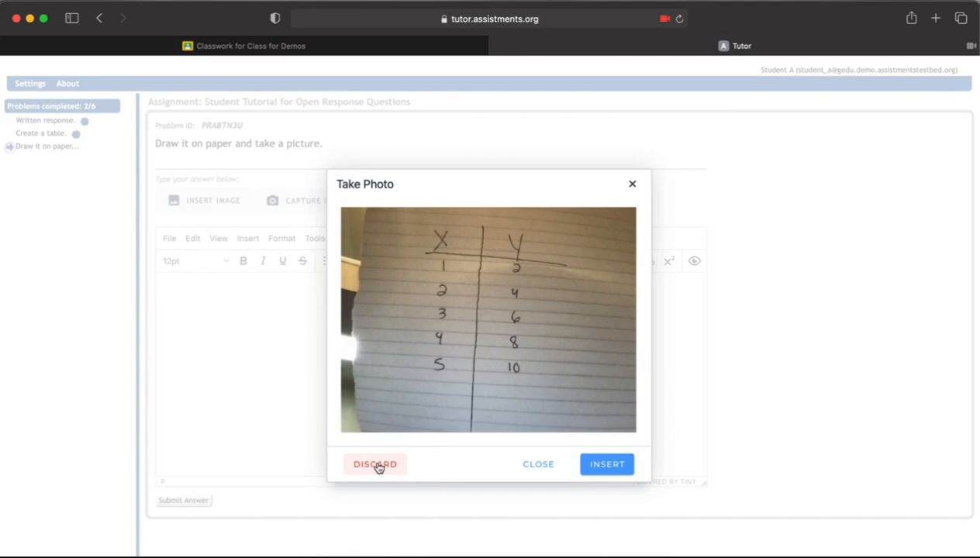
pyautogui.click(612, 465)
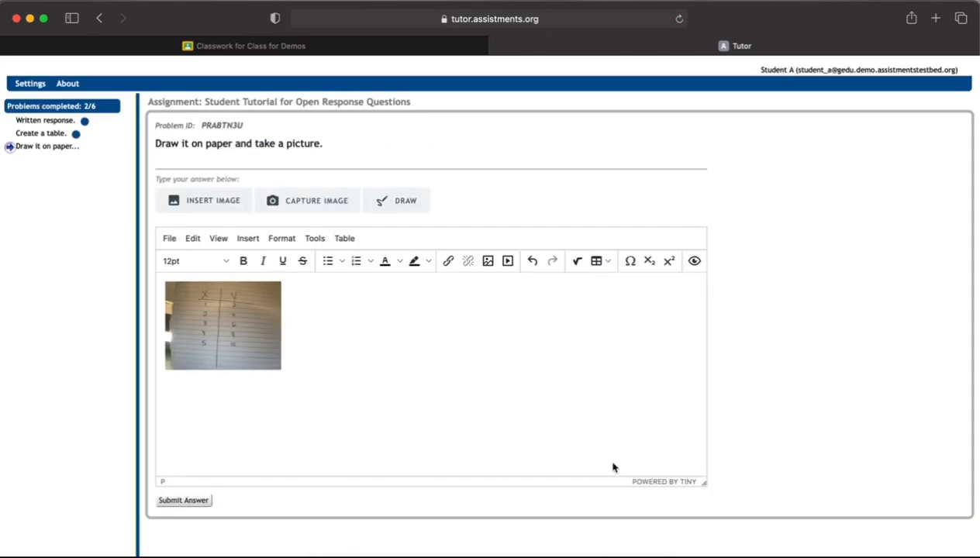
pyautogui.click(165, 504)
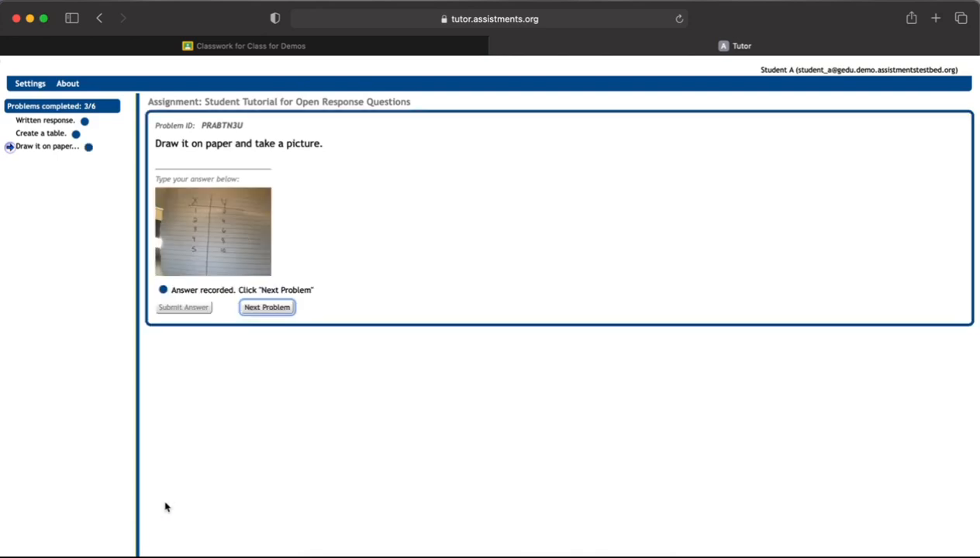
pyautogui.click(278, 310)
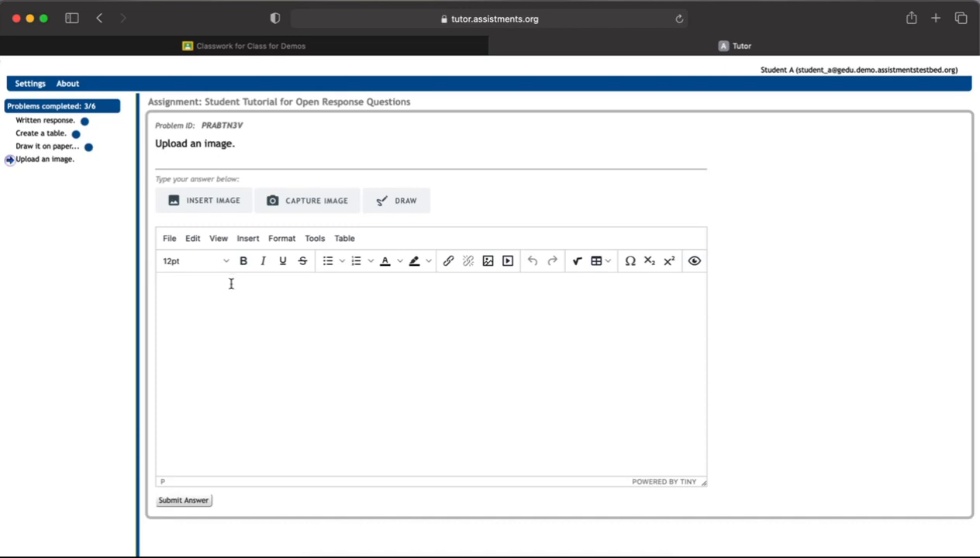
# Insert the Desktop image "Upload an Image.jpeg" into the answer to the image upload problem
pyautogui.click(214, 204)
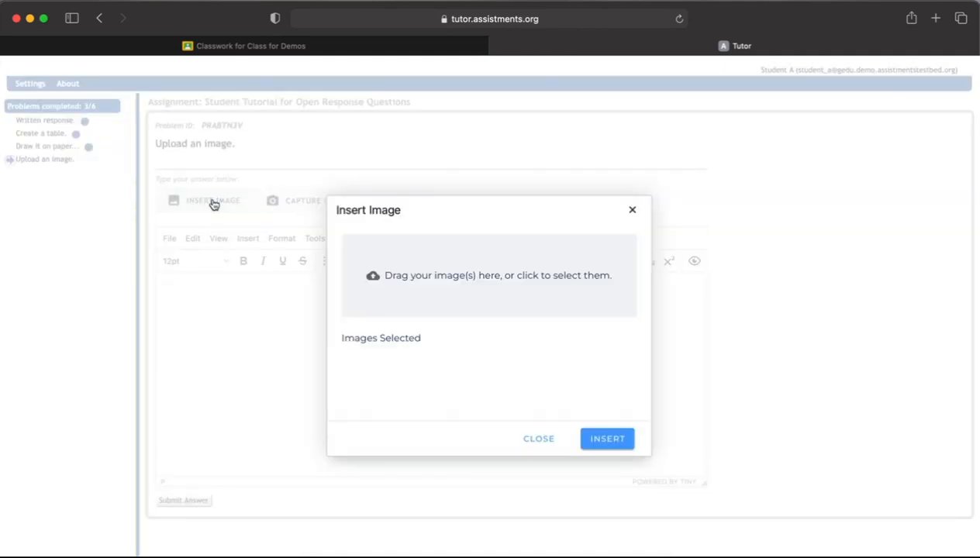
pyautogui.click(424, 290)
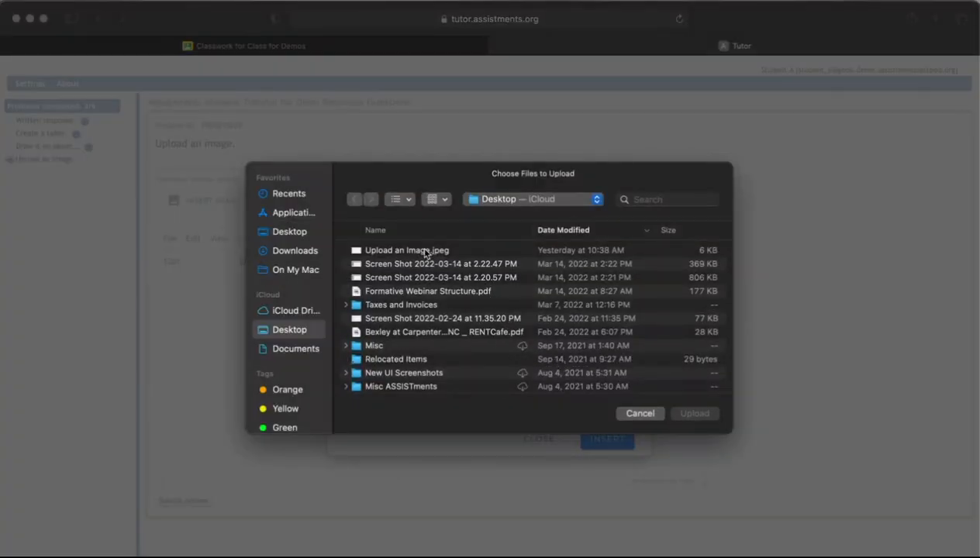
pyautogui.doubleClick(426, 252)
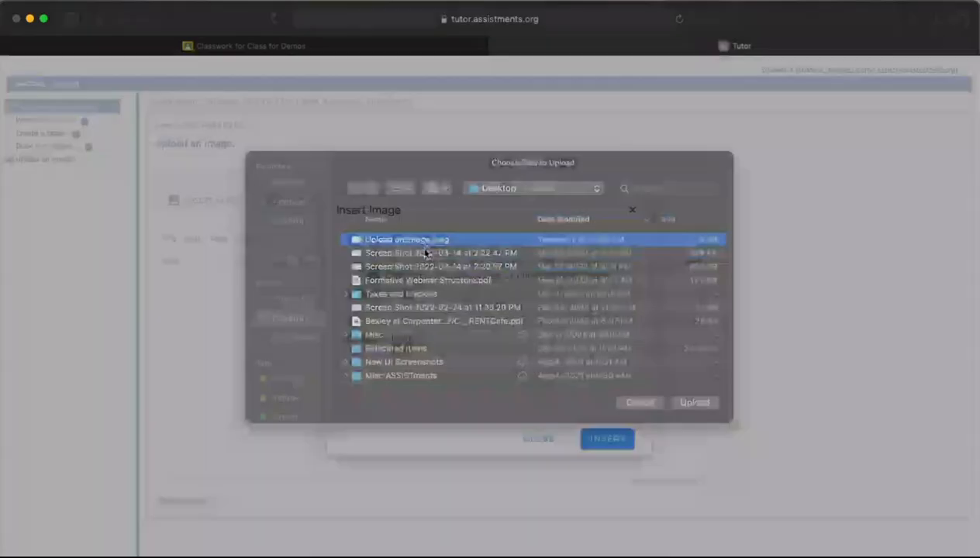
pyautogui.click(617, 439)
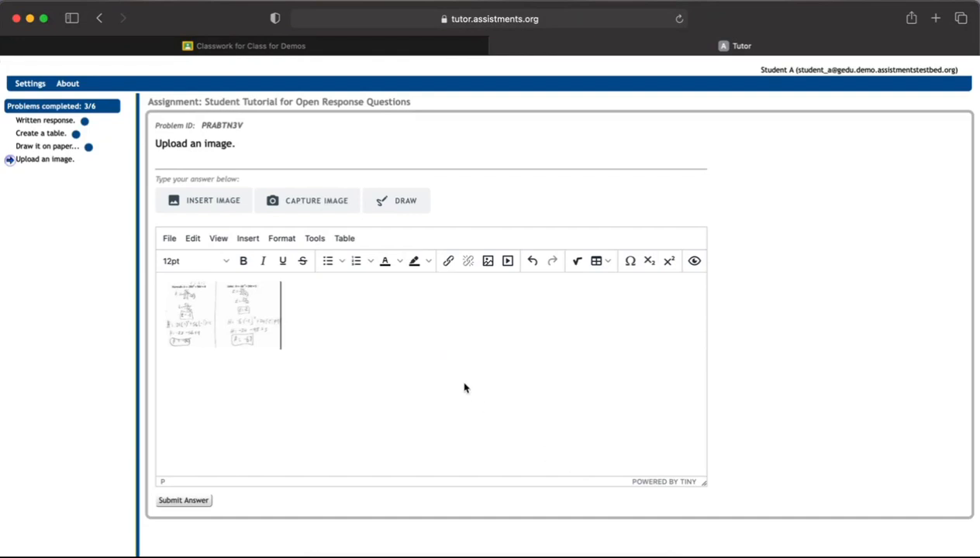
# Add a freehand pencil drawing of a star beside the uploaded image, submit the answer and advance to the next problem
pyautogui.click(404, 200)
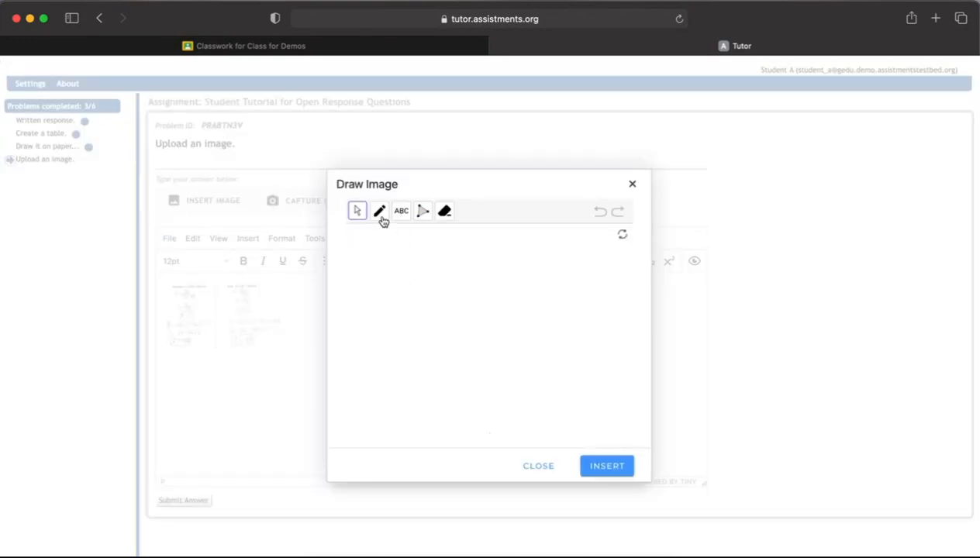
pyautogui.click(382, 219)
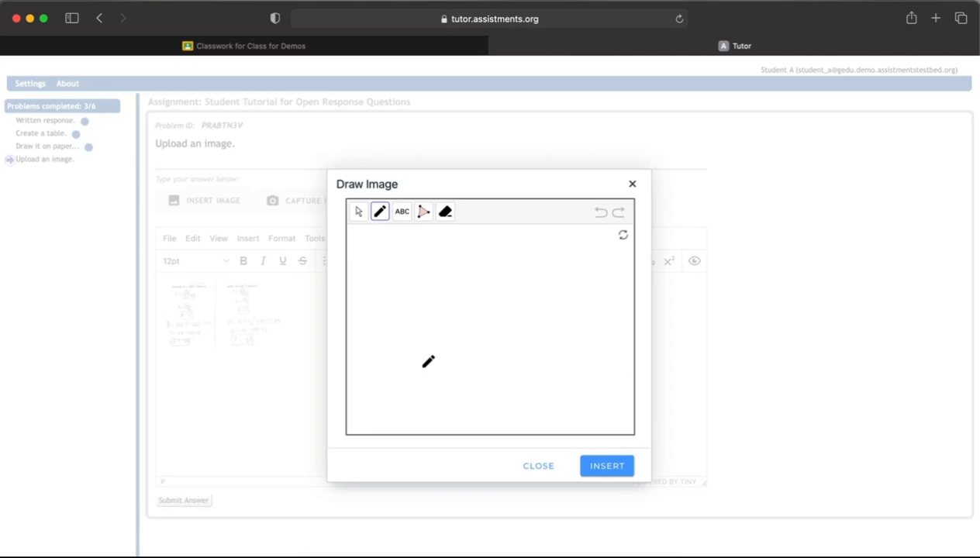
pyautogui.moveTo(420, 368)
pyautogui.mouseDown()
pyautogui.moveTo(459, 280)
pyautogui.moveTo(426, 362)
pyautogui.mouseUp()
pyautogui.click(607, 466)
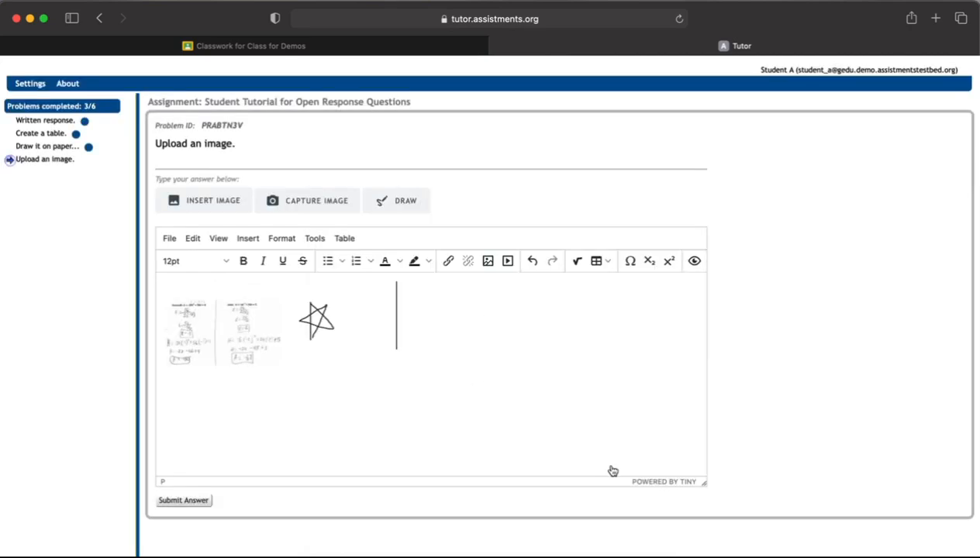
pyautogui.click(184, 500)
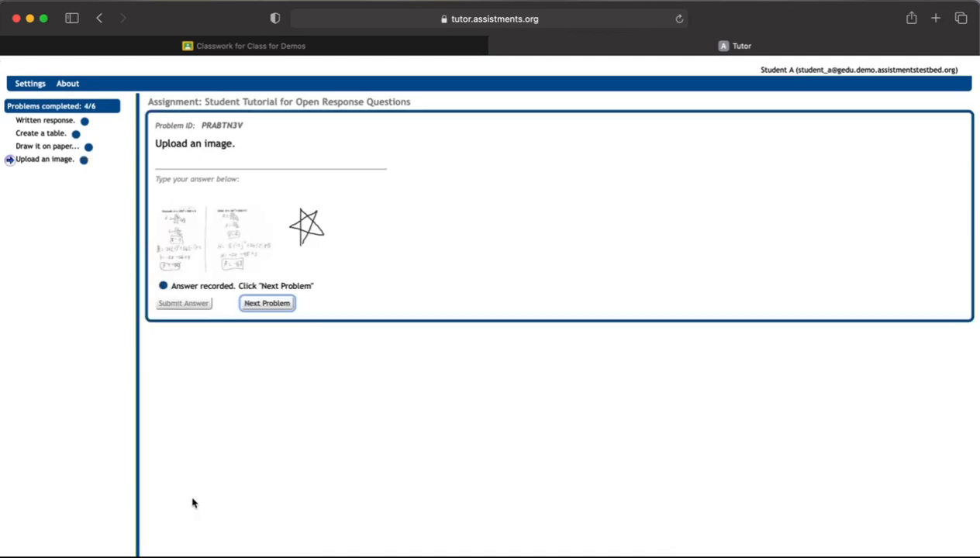
pyautogui.click(270, 304)
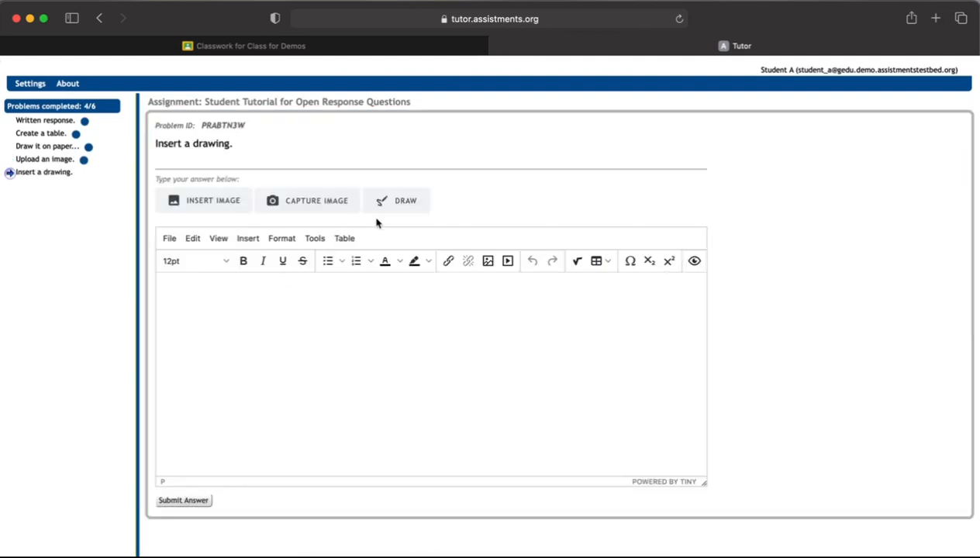
# Draw a freehand smiley with a curved mouth and two dot eyes, submit it as the drawing answer and advance to the next problem
pyautogui.click(404, 205)
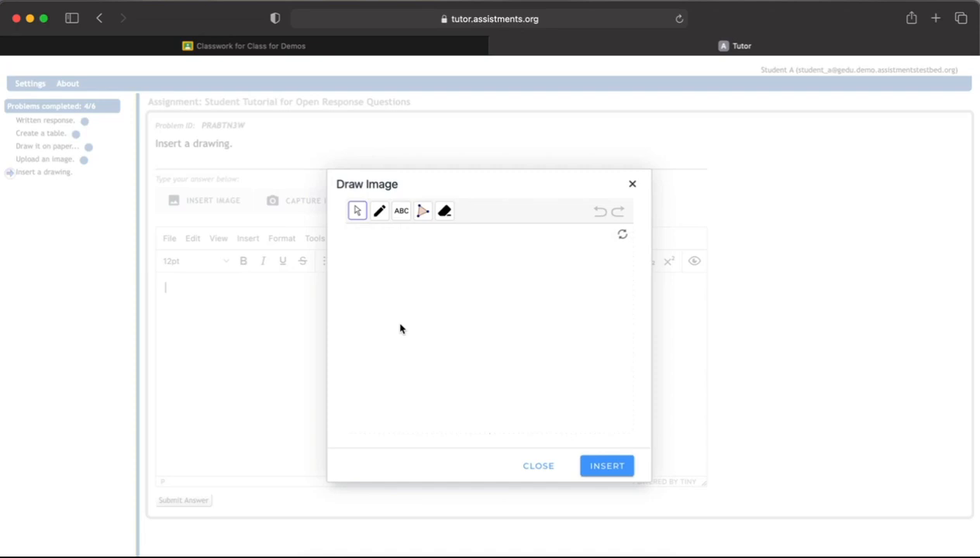
pyautogui.click(379, 211)
pyautogui.moveTo(381, 320); pyautogui.dragTo(453, 285)
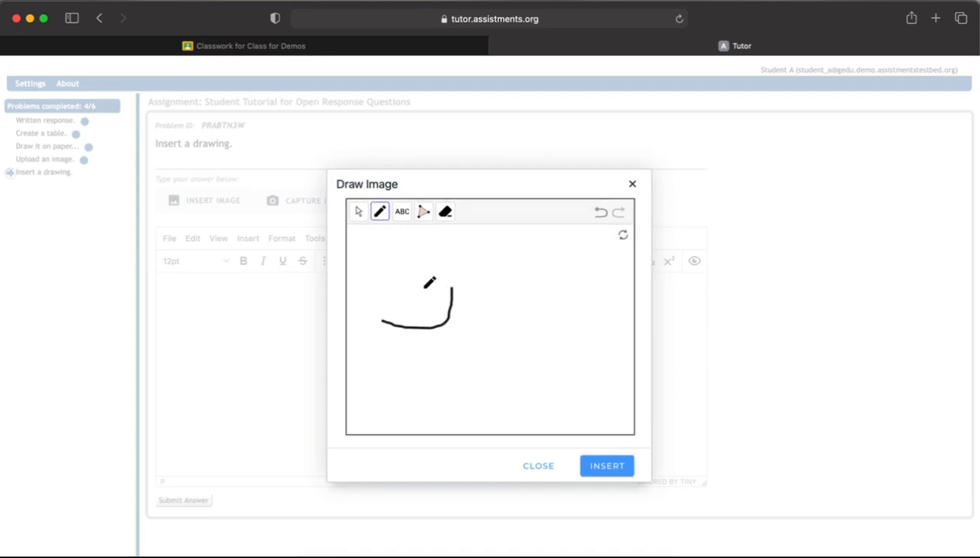
pyautogui.click(395, 291)
pyautogui.click(421, 281)
pyautogui.click(606, 465)
pyautogui.click(186, 502)
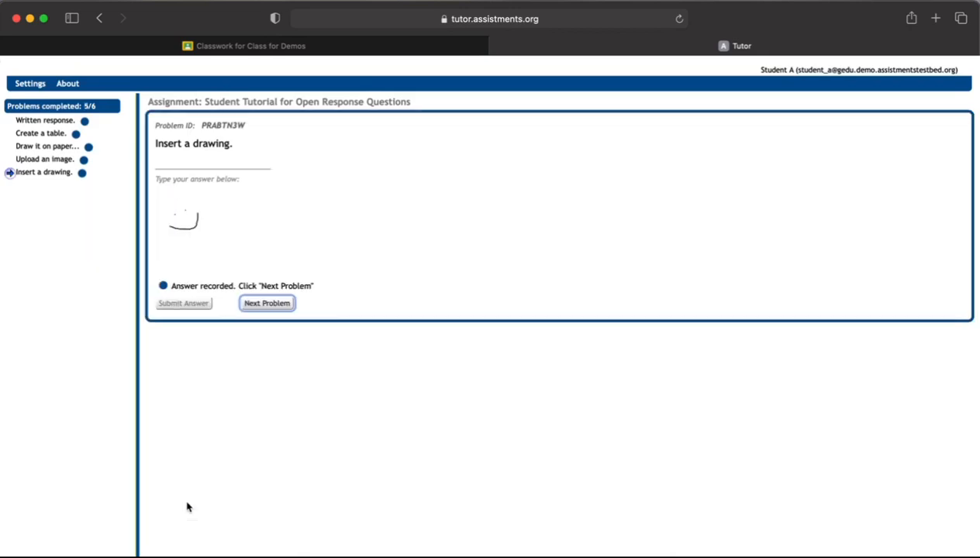
pyautogui.click(274, 304)
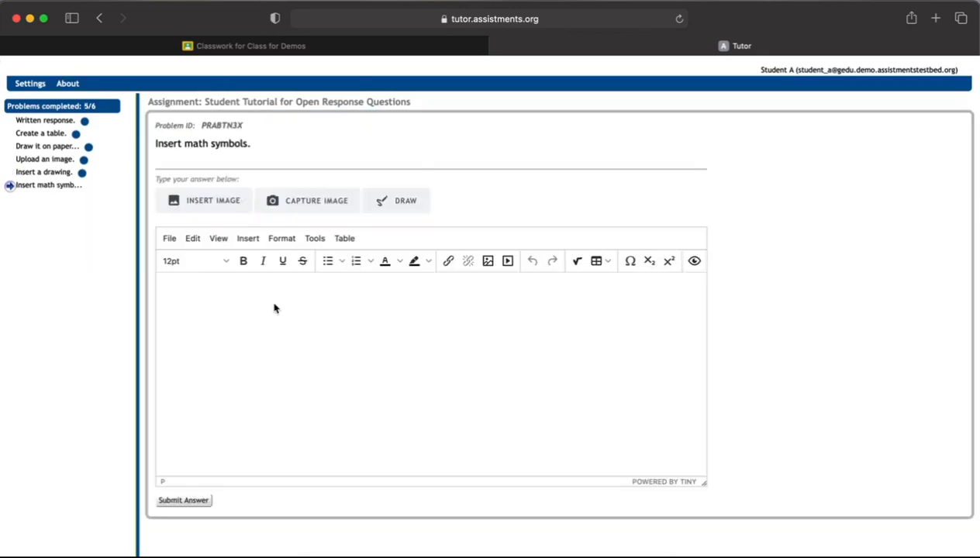
# Insert the $ special character into the answer to the math symbols problem
pyautogui.click(253, 334)
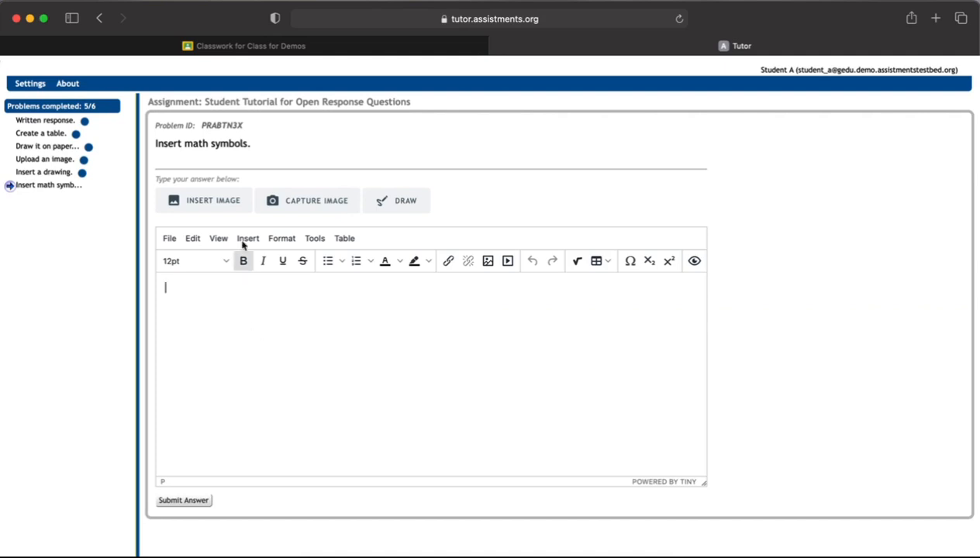
pyautogui.click(630, 264)
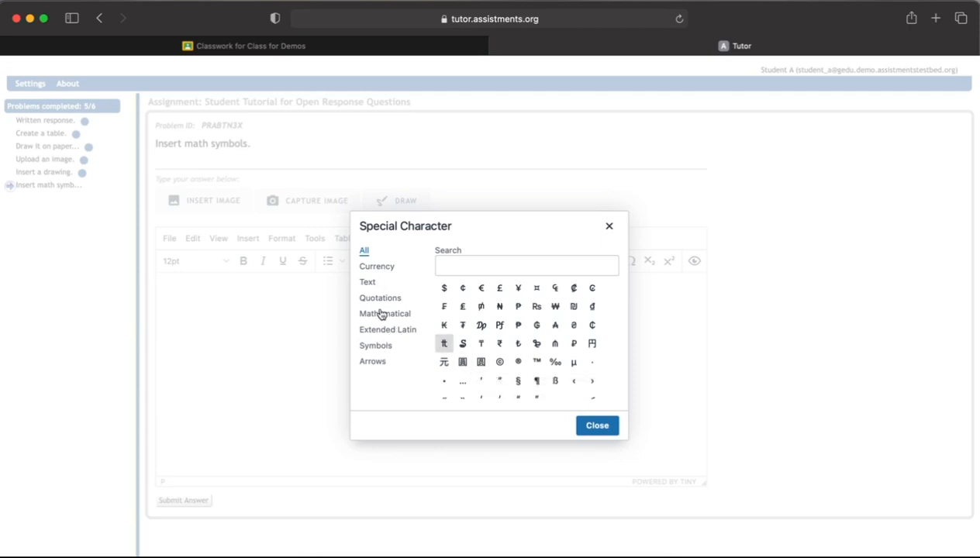
pyautogui.scroll(-1, 549, 387)
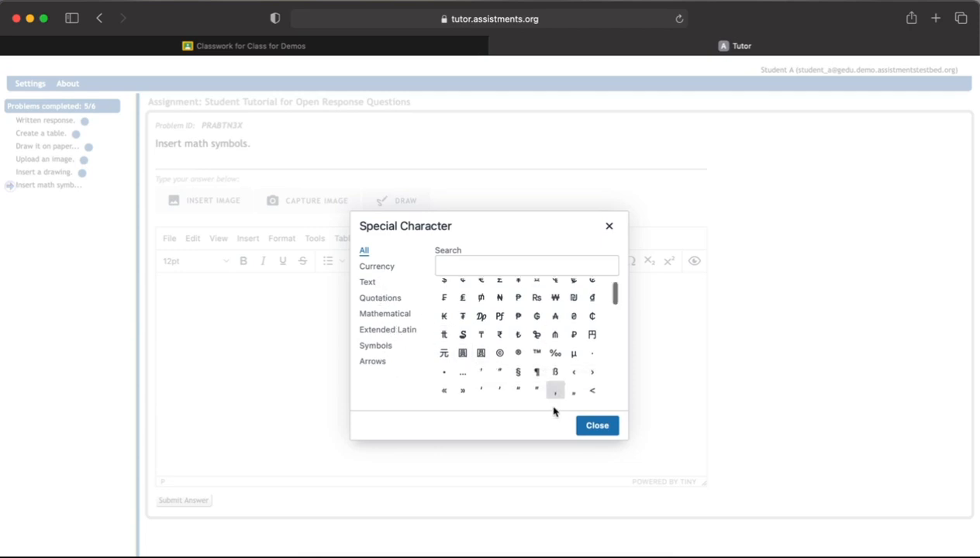
pyautogui.scroll(2, 500, 314)
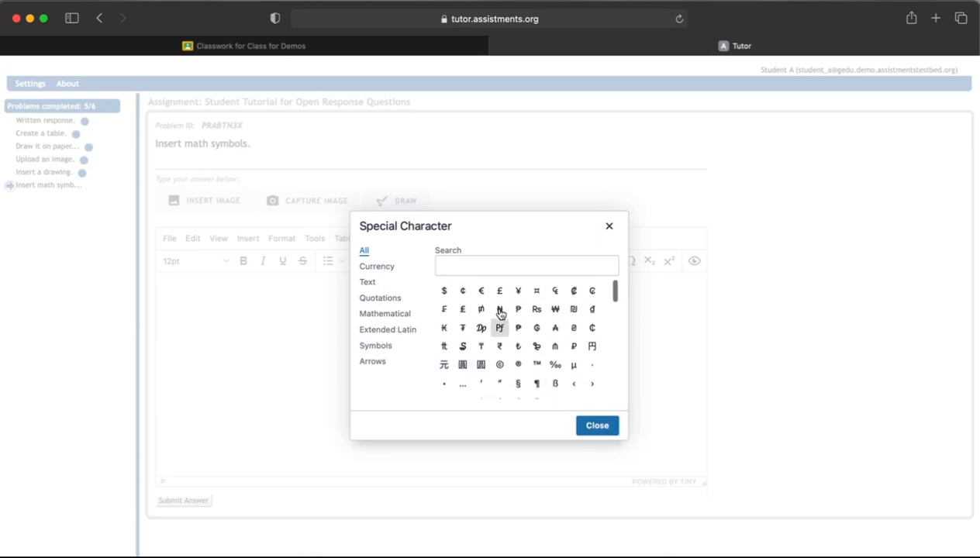
pyautogui.click(444, 286)
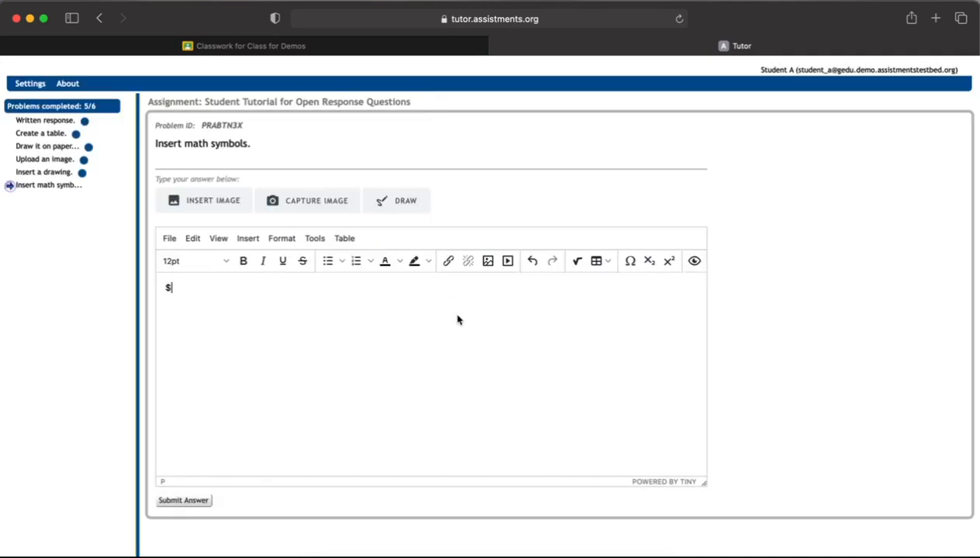
# Submit the math symbols answer, finish and exit the assignment, and review the submitted answers in the student report
pyautogui.click(194, 503)
pyautogui.click(261, 232)
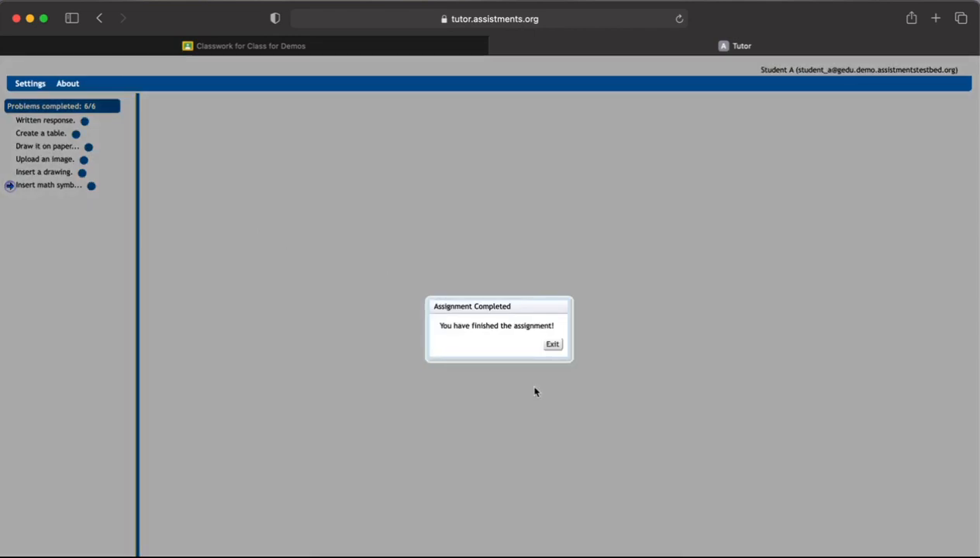
pyautogui.click(552, 345)
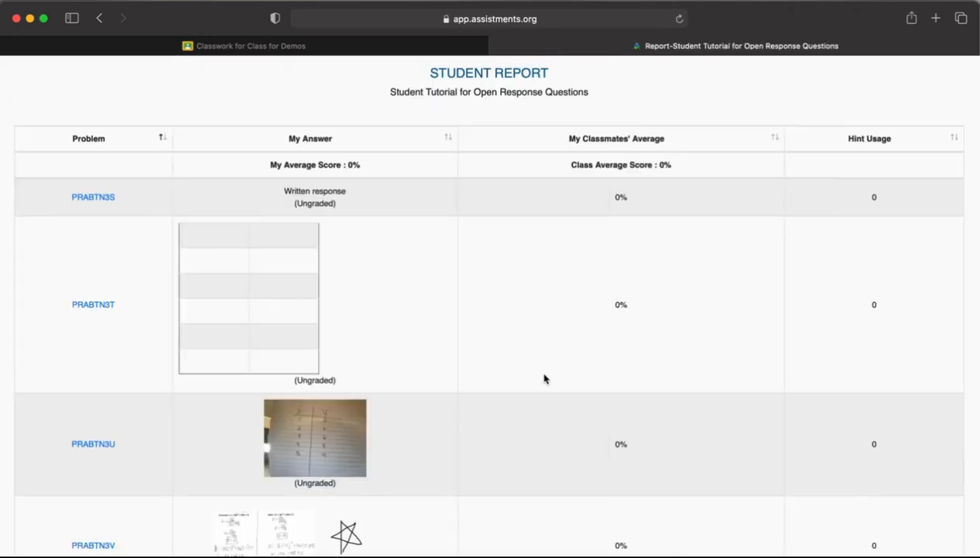
pyautogui.scroll(-4, 545, 378)
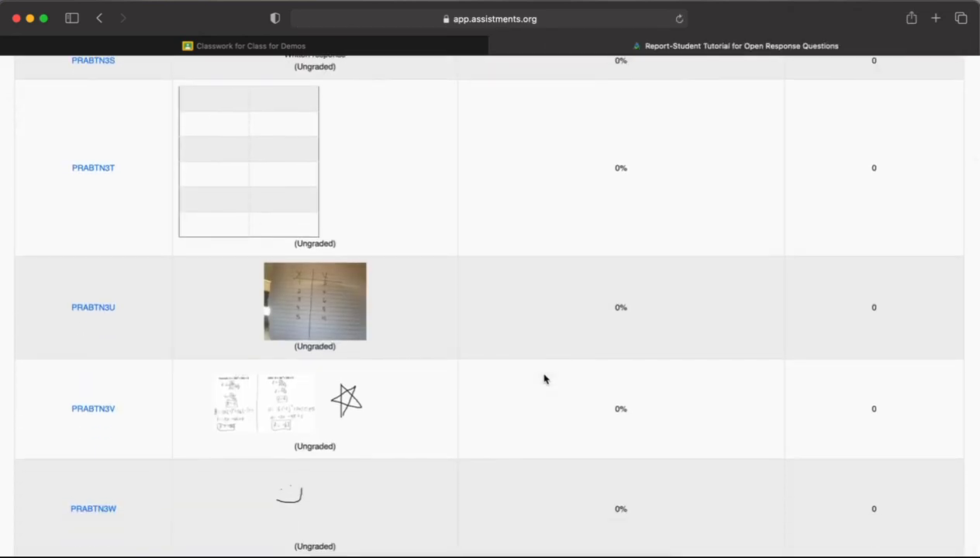